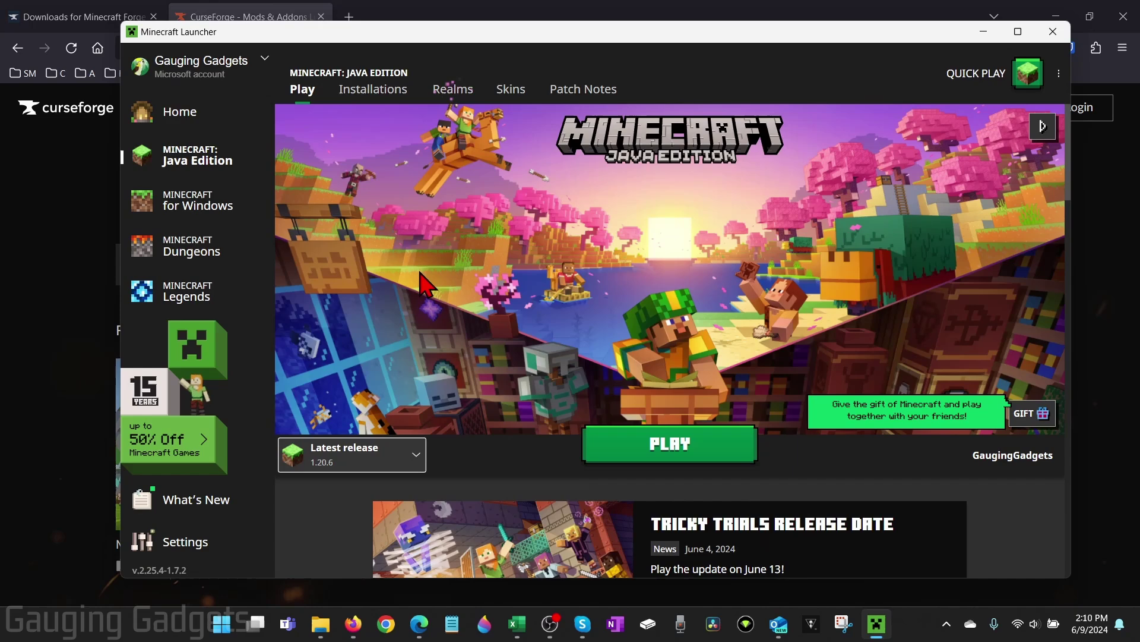
Switch to CurseForge in the browser and list the Minecraft projects in the Mods category
left_click(74, 205)
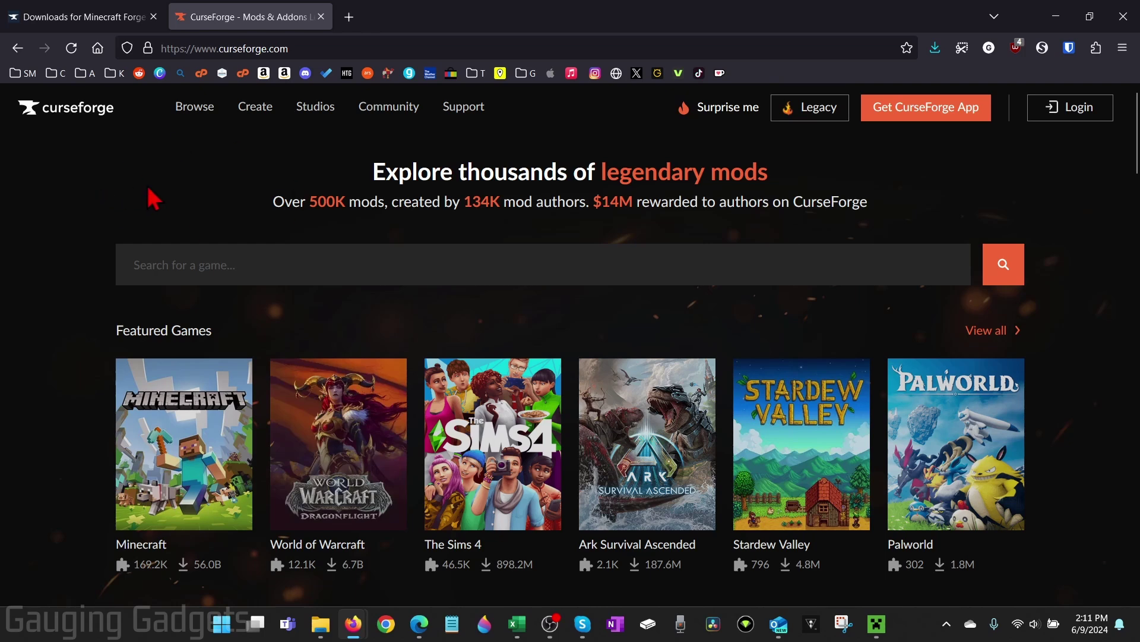
left_click(168, 490)
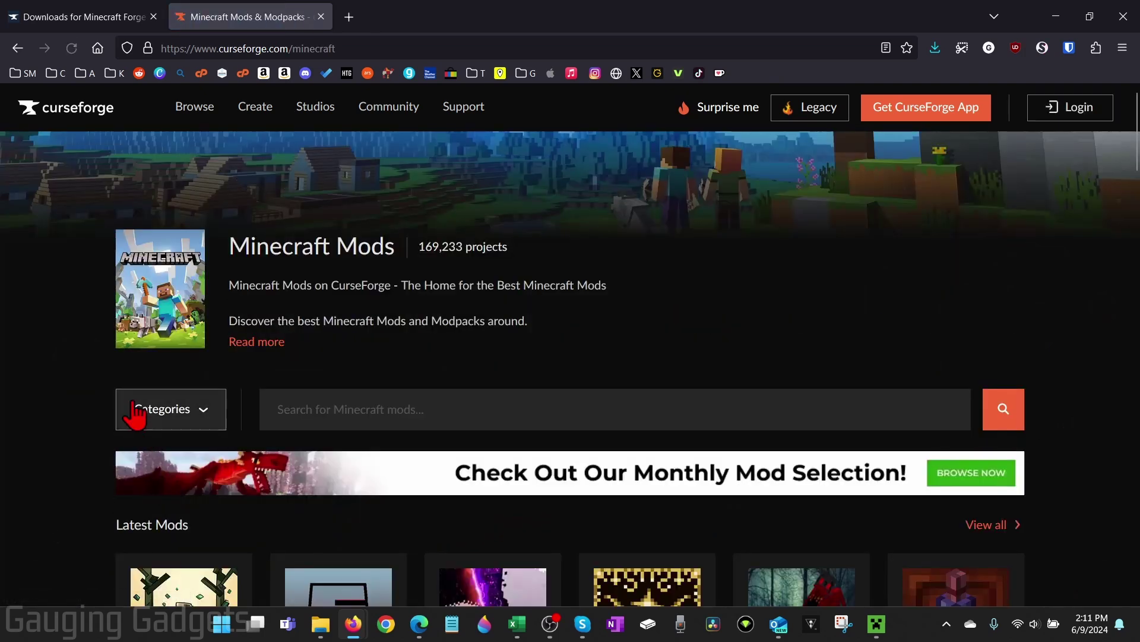
scroll(102, 358, "down", 3)
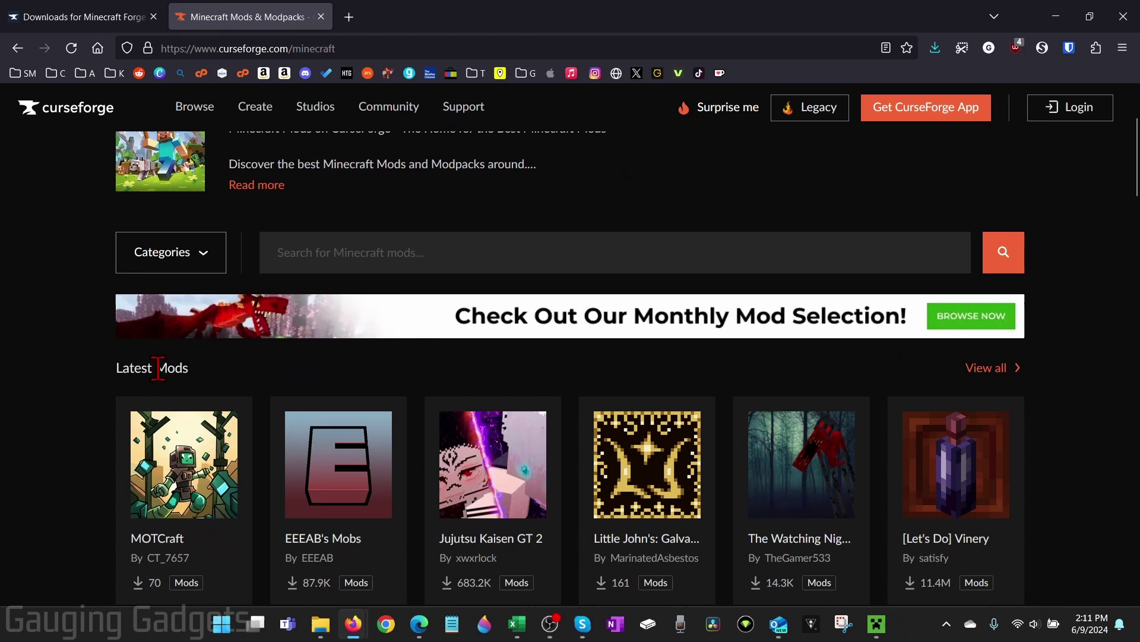
left_click(191, 252)
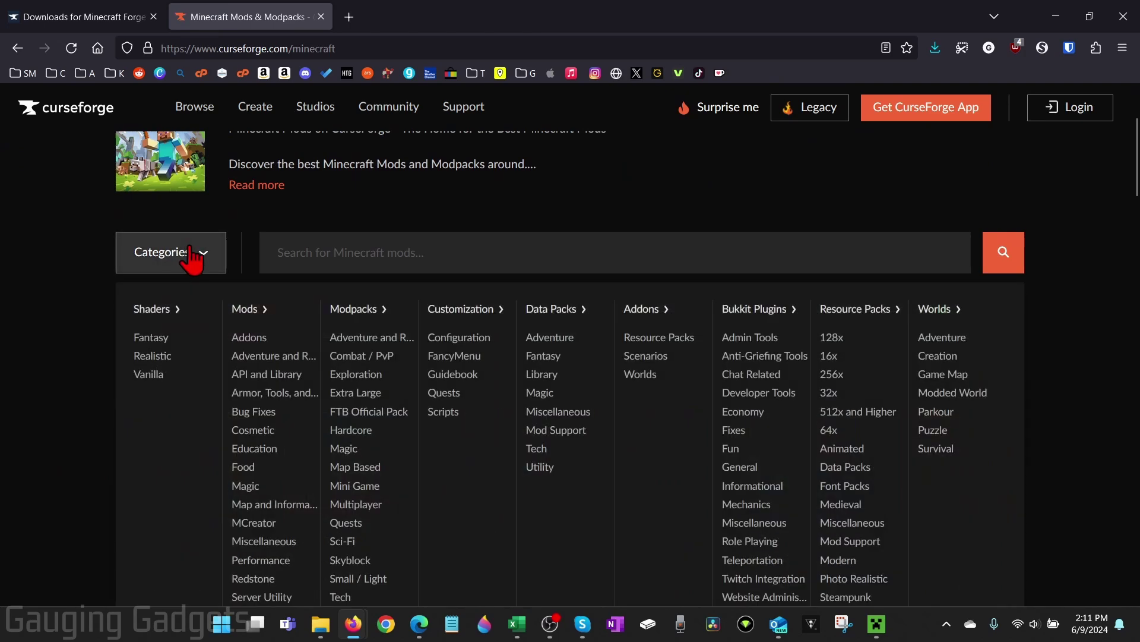
scroll(256, 380, "down", 3)
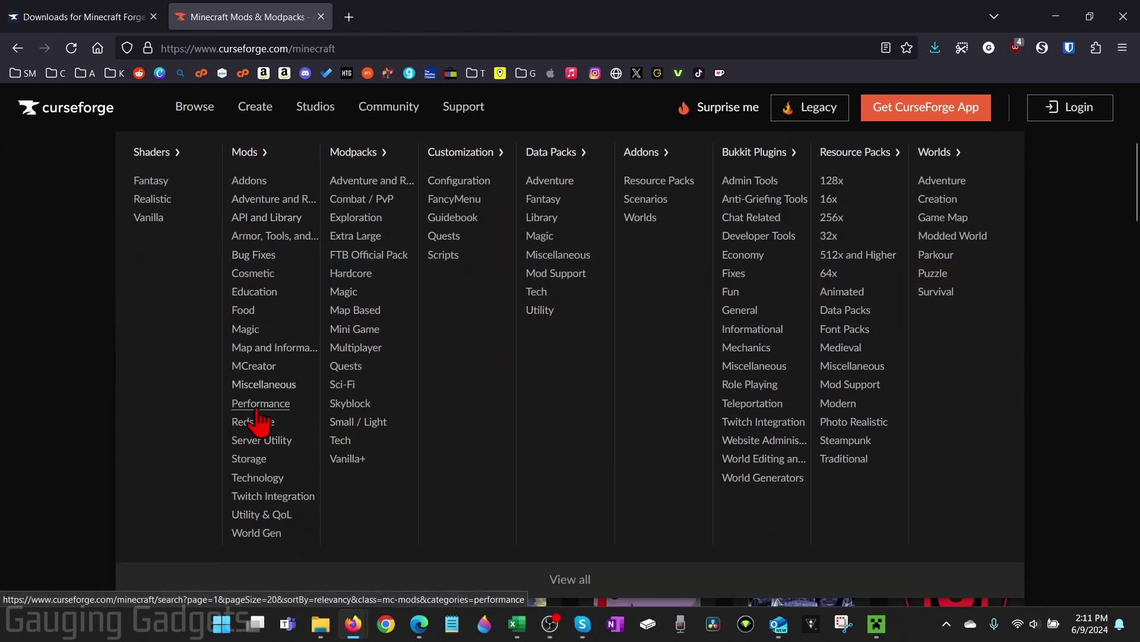
left_click(245, 153)
Sort the mod list by Relevancy and open the page of MrCrayfish's Furniture Mod
scroll(332, 267, "down", 3)
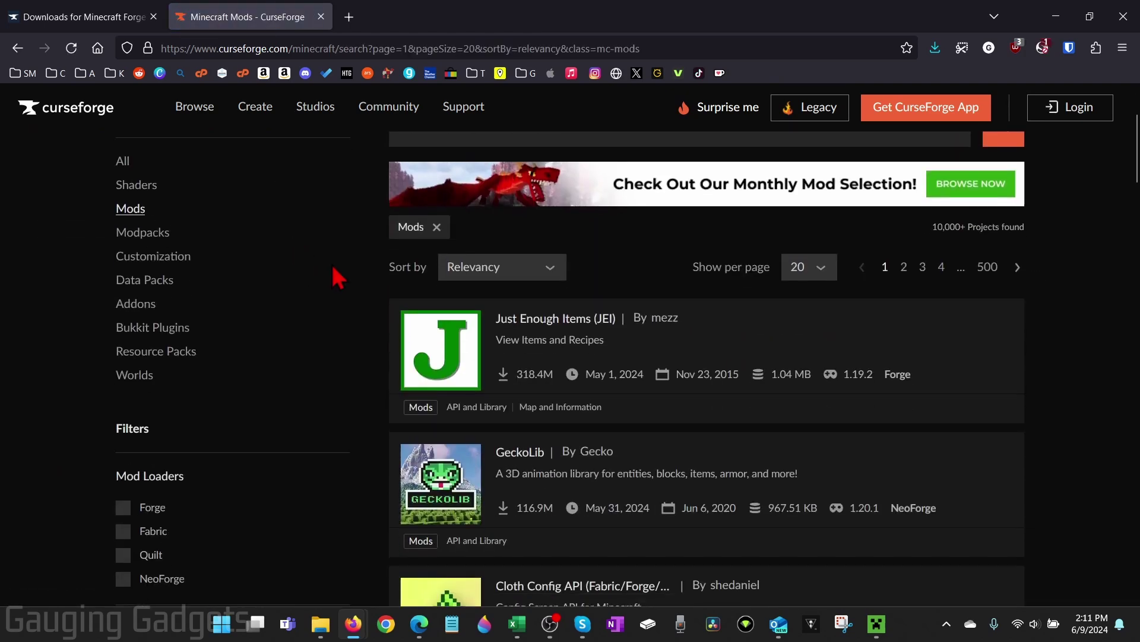
left_click(479, 274)
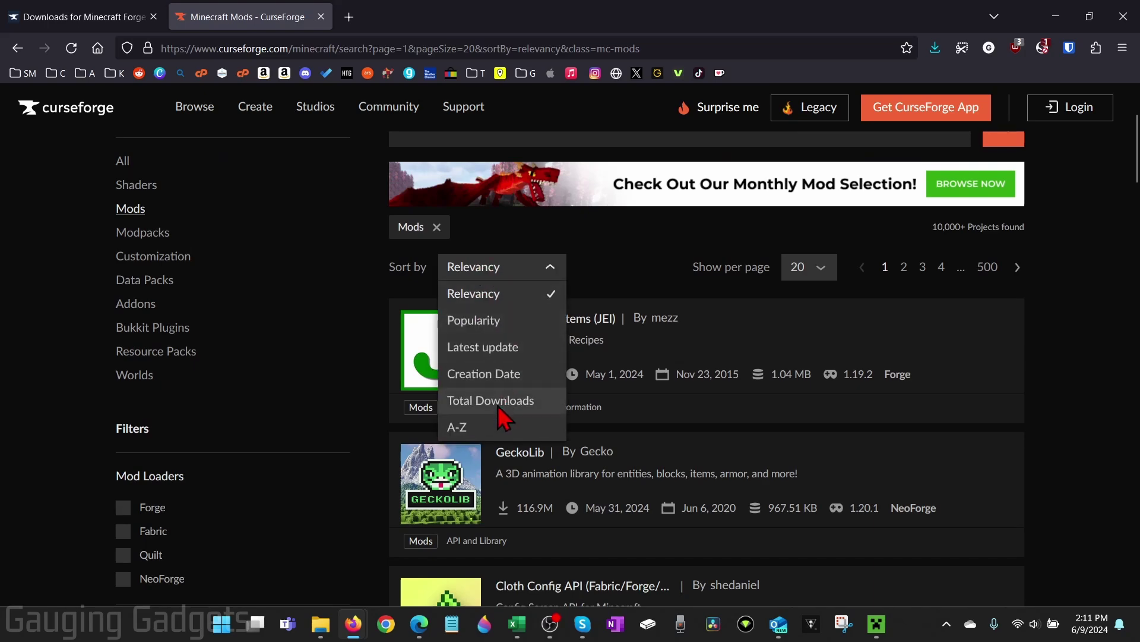
left_click(452, 294)
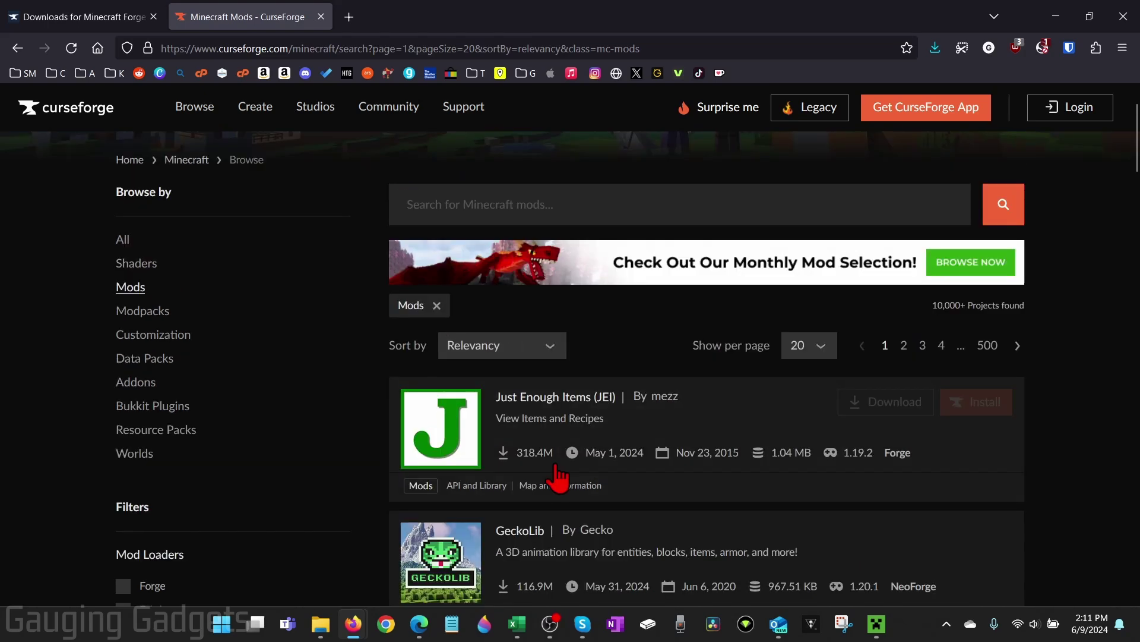
scroll(630, 450, "down", 5)
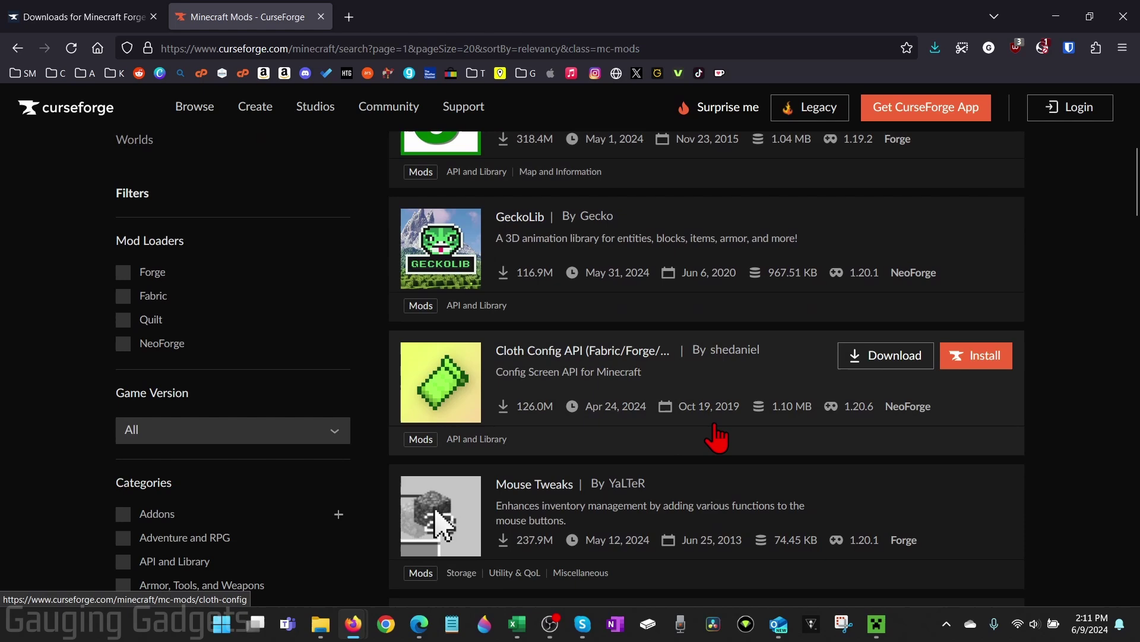
left_click(717, 437)
scroll(461, 389, "down", 2)
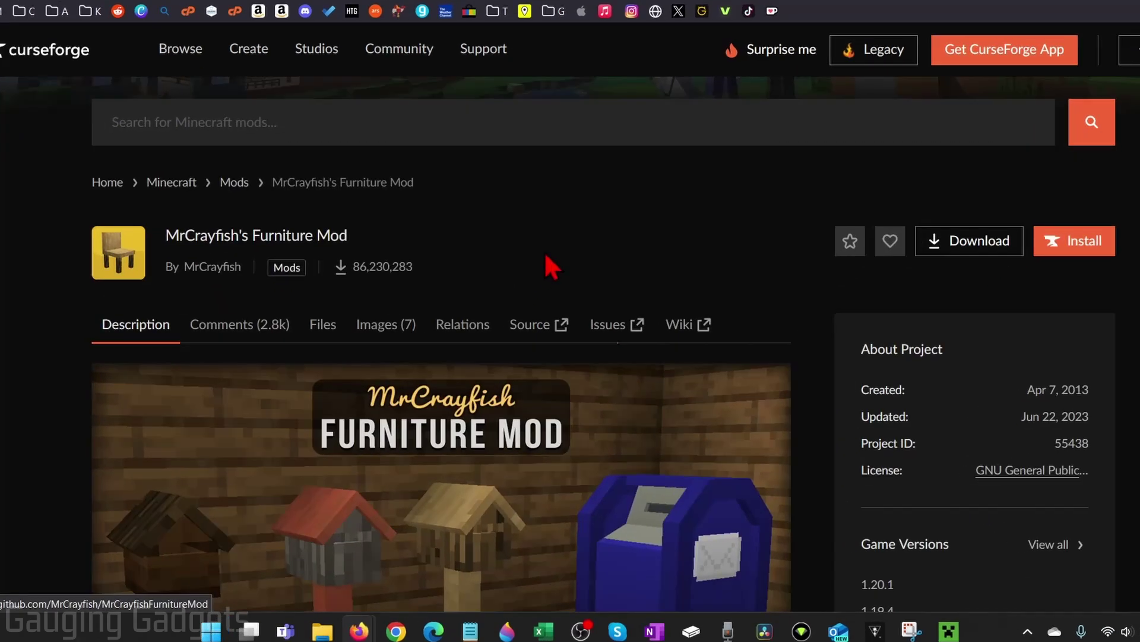
Review the comments on MrCrayfish's Furniture Mod and the game version and mod loader of each of its files
left_click(256, 429)
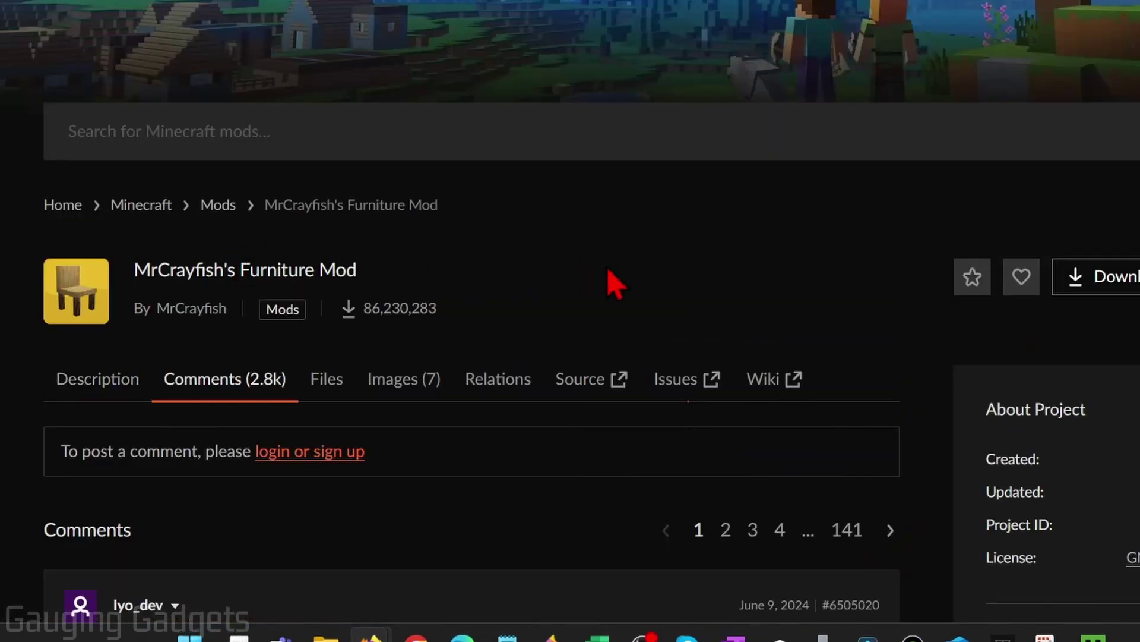
scroll(612, 284, "down", 4)
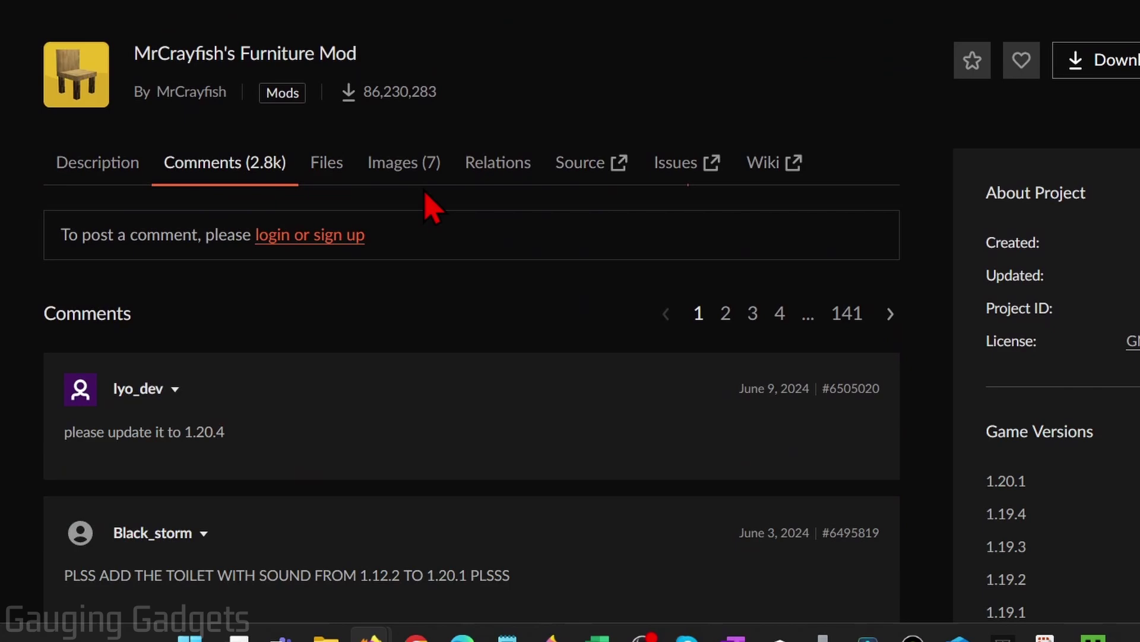
left_click(326, 178)
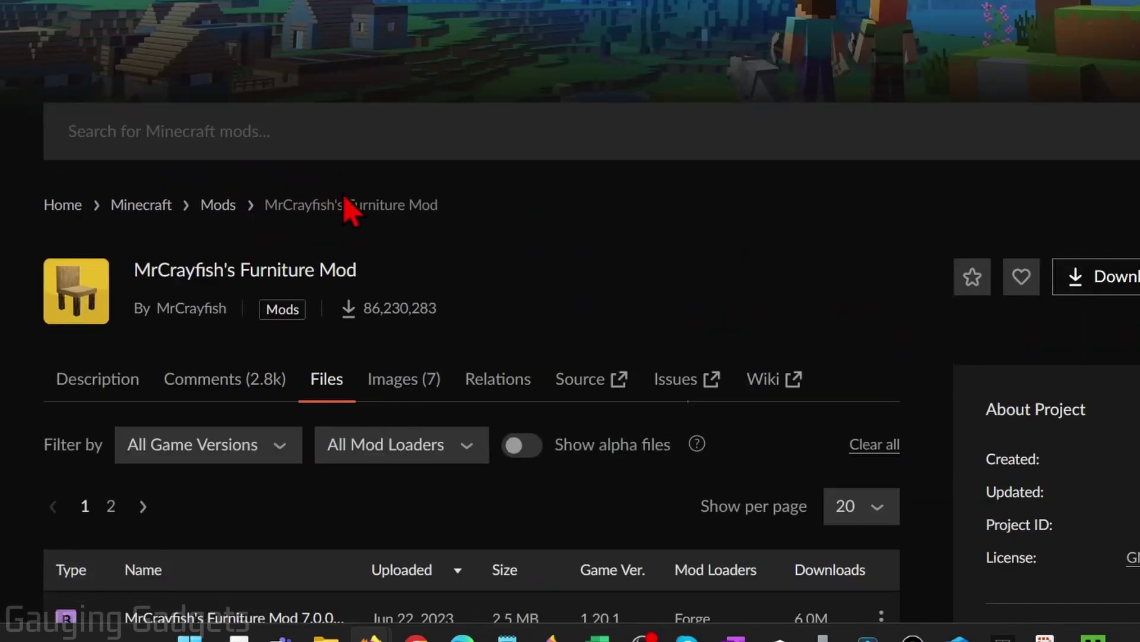
scroll(374, 321, "down", 4)
scroll(416, 261, "down", 2)
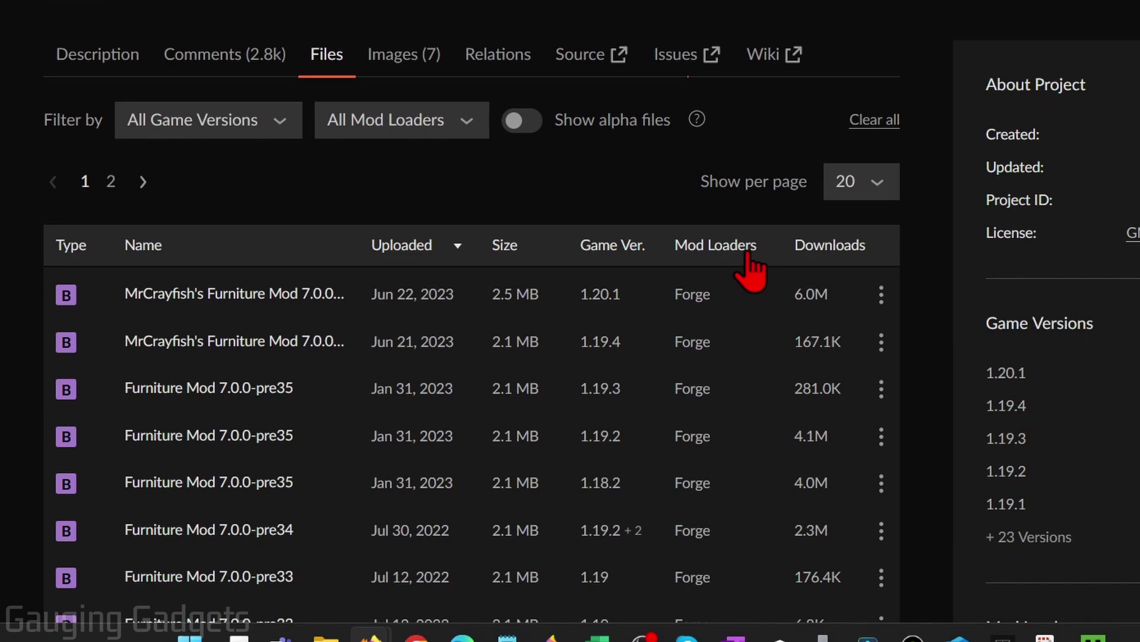
scroll(588, 433, "up", 2)
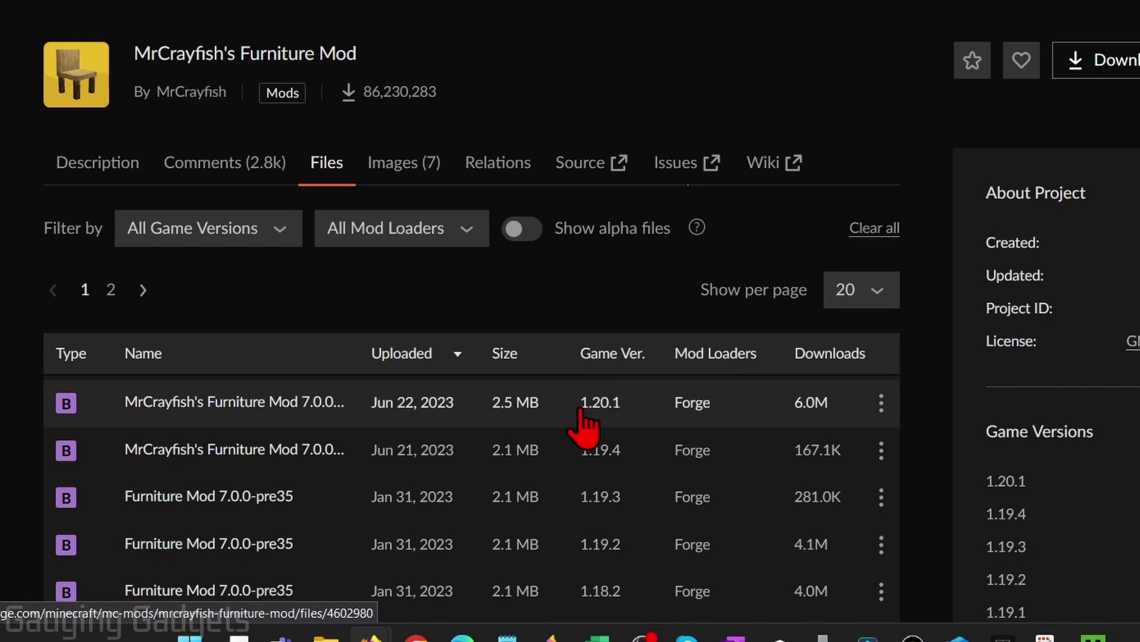
Download the Forge 1.20.1 file of MrCrayfish's Furniture Mod and save it as cfm-forge-1.20.1-7.0.0-pre36 in the install mods folder
left_click(235, 416)
left_click(711, 502)
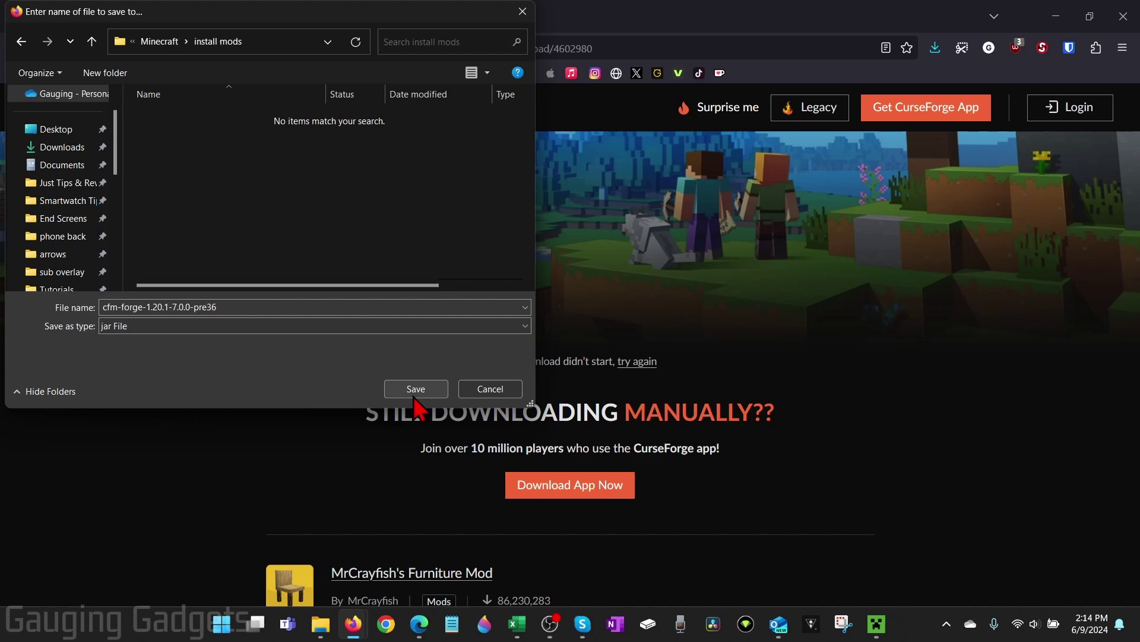
left_click(416, 390)
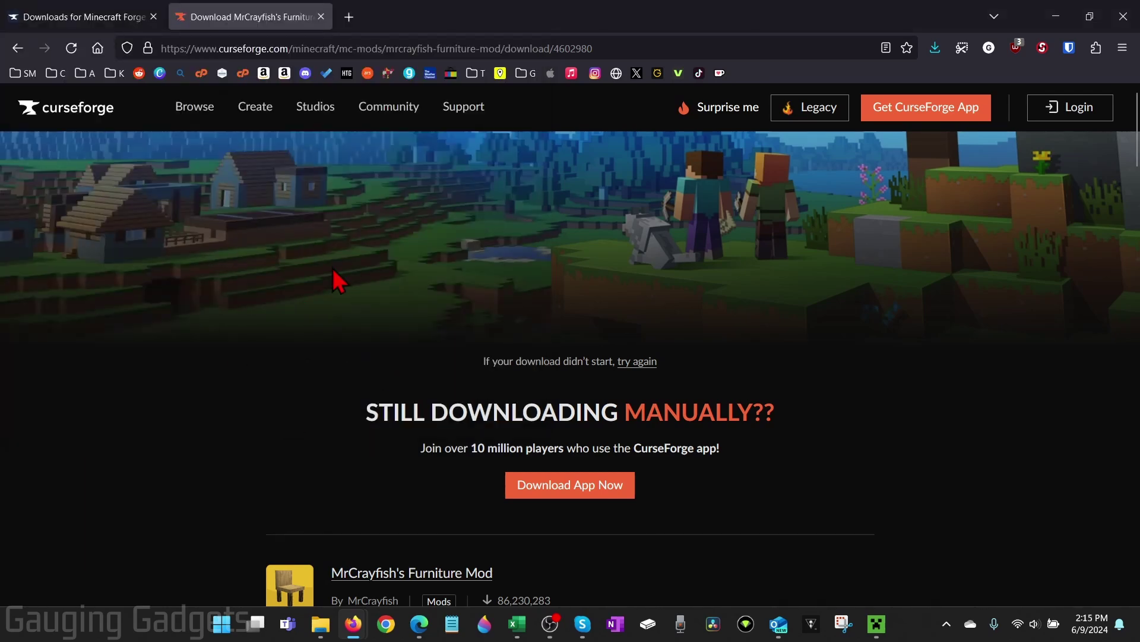
Download the recommended Forge installer for Minecraft 1.20.1 from the Forge site, skipping the advertisement page
left_click(76, 16)
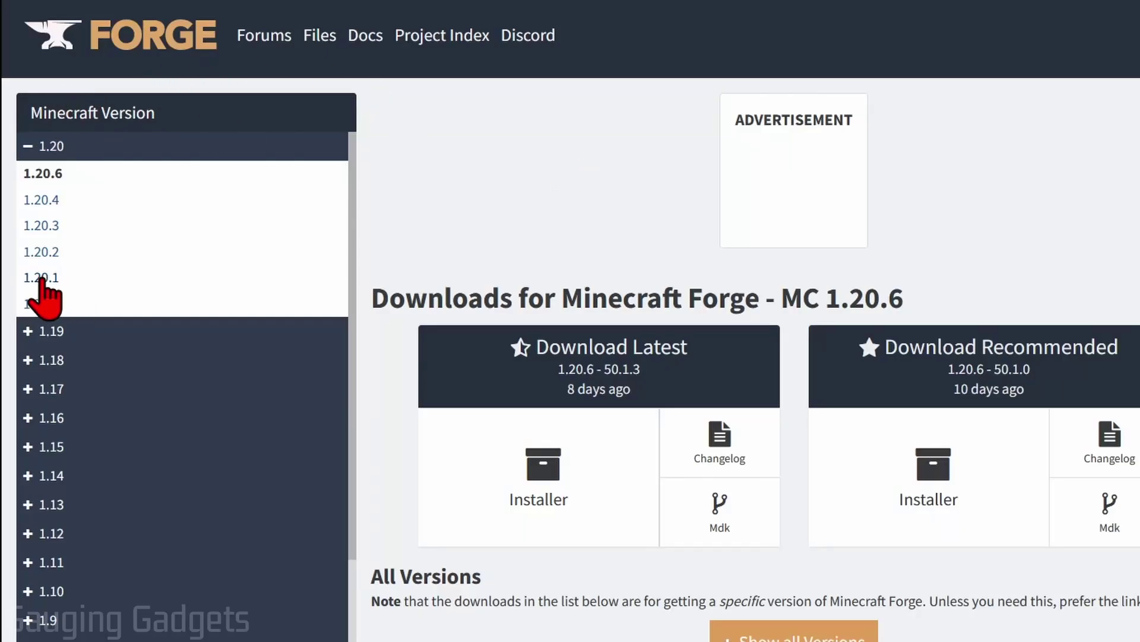
left_click(40, 278)
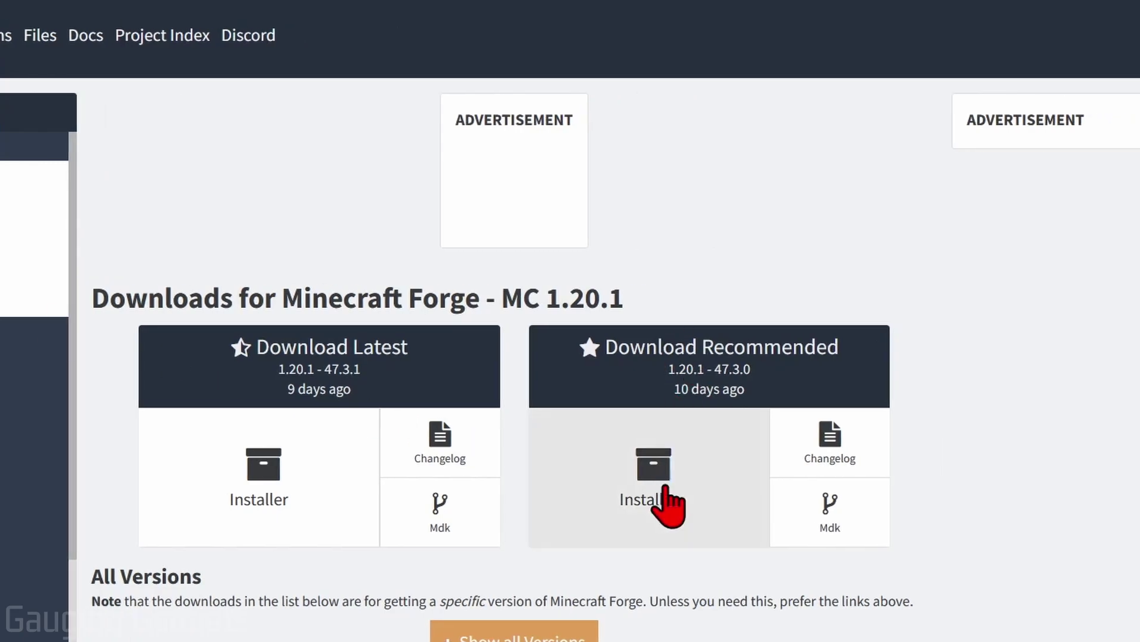
left_click(659, 461)
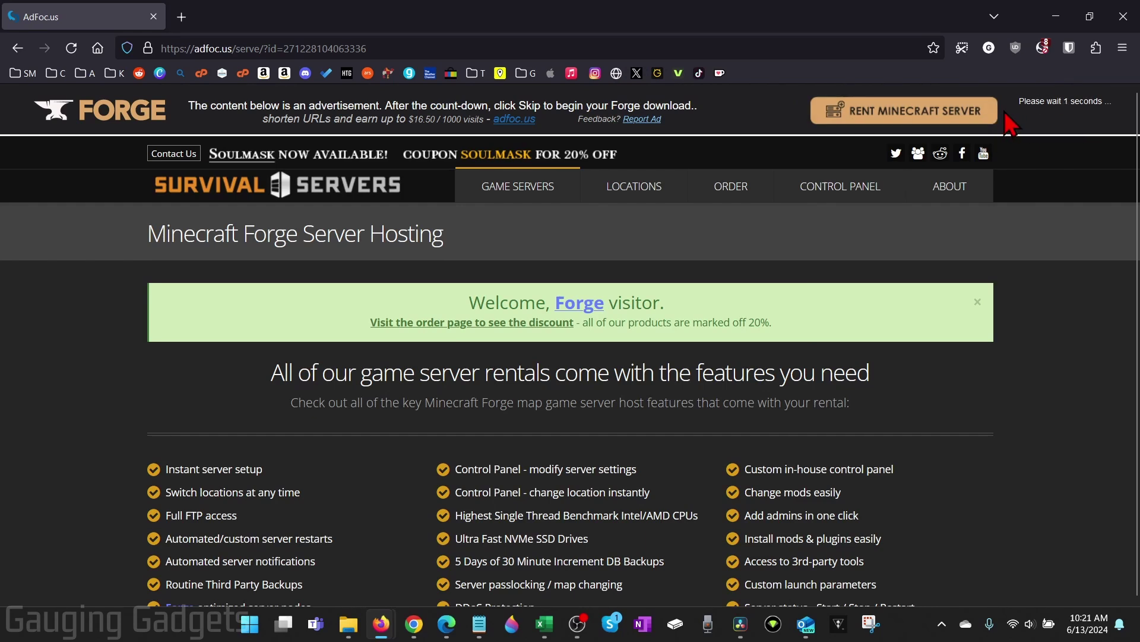
left_click(1063, 115)
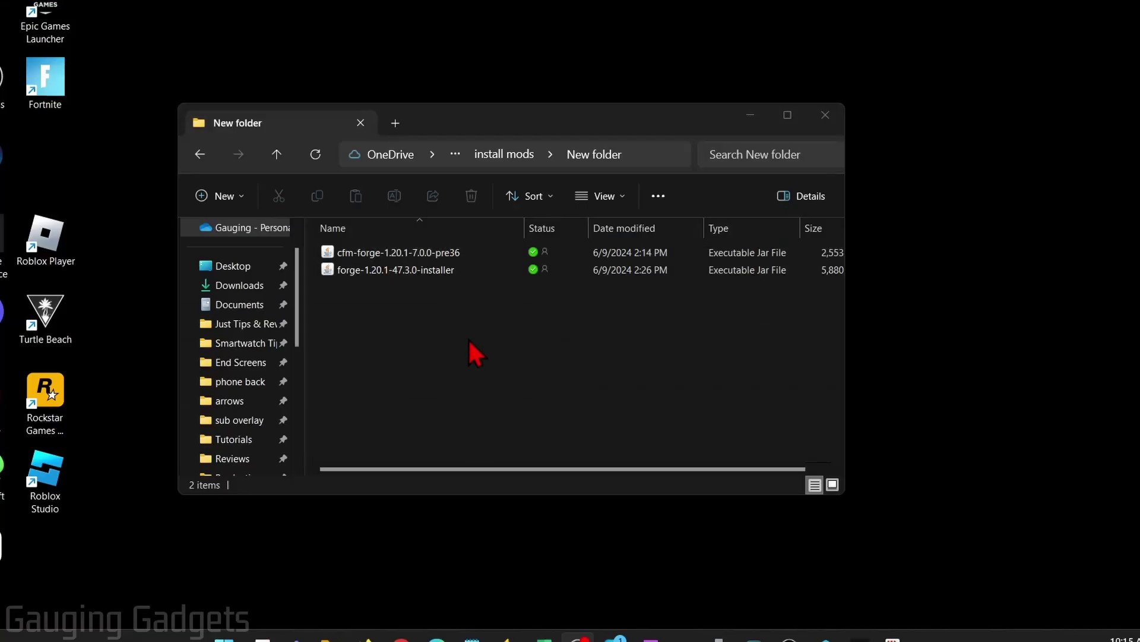
Try to run forge-1.20.1-47.3.0-installer from the folder that holds the two downloaded files
left_click(437, 255)
left_click(386, 270)
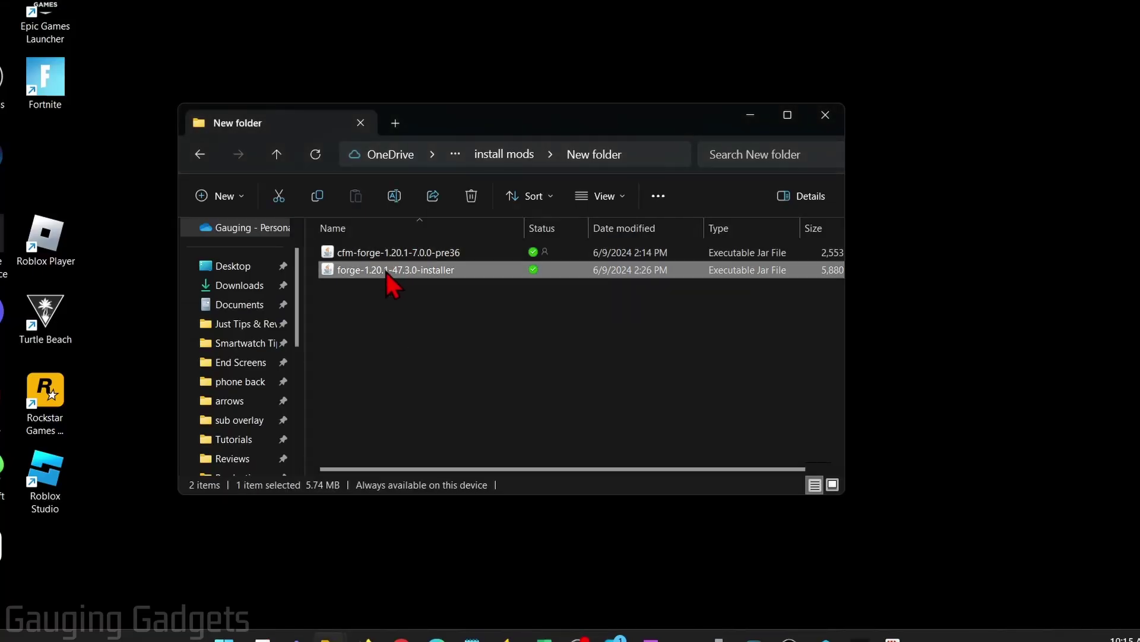
left_click(420, 318)
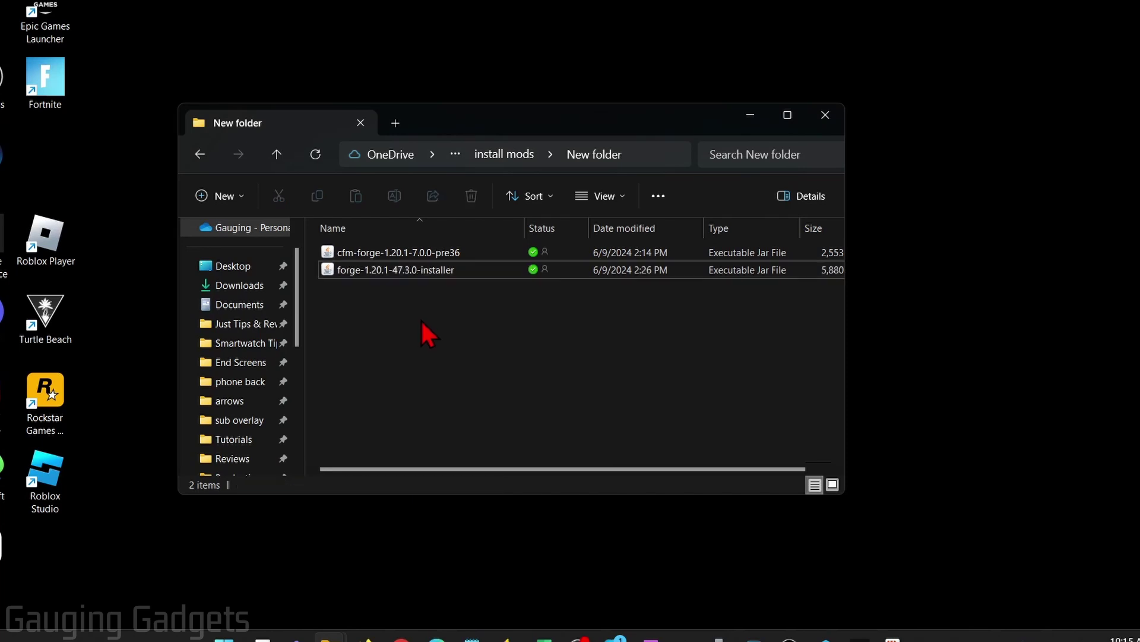
double_click(378, 272)
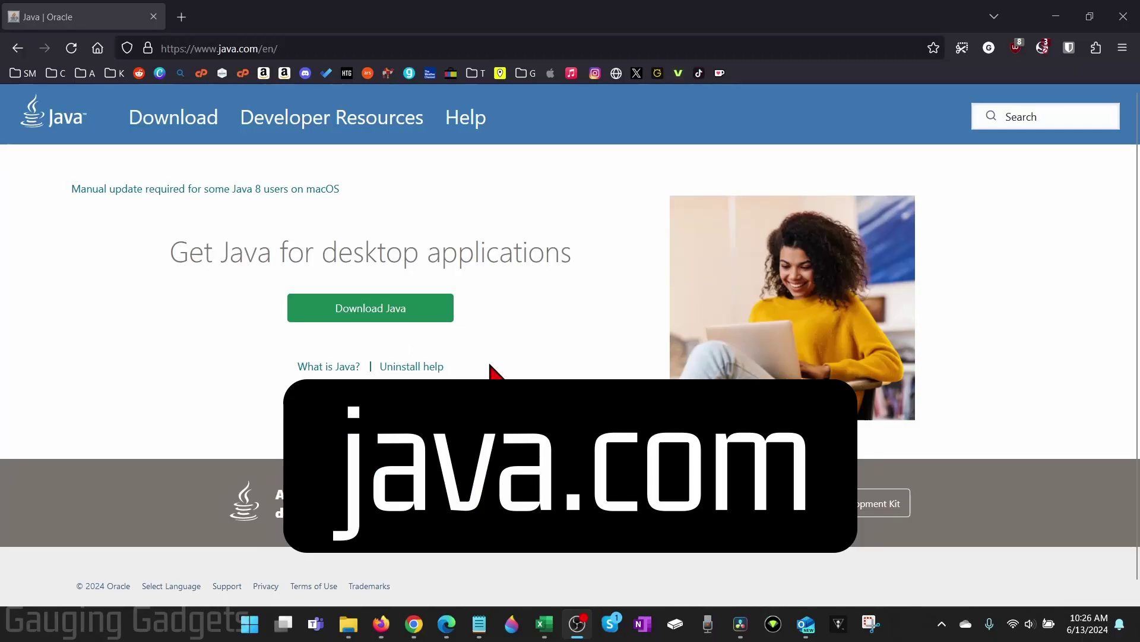
Download 64-bit Java for Windows from java.com as jre-8u411-windows-x64 and install it
left_click(363, 315)
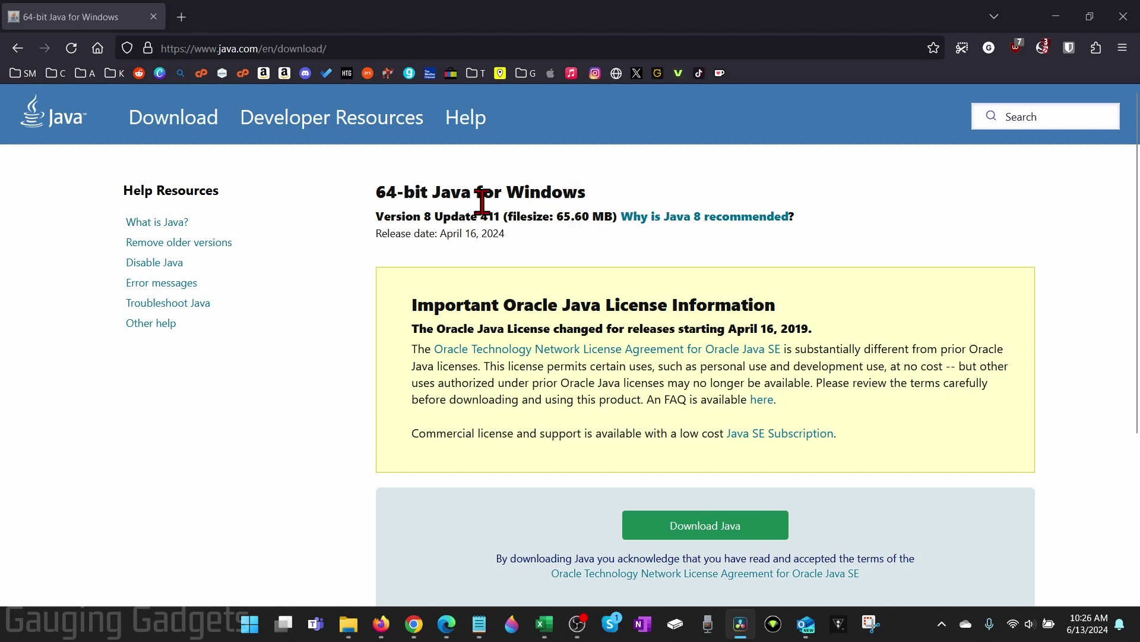
scroll(482, 202, "down", 3)
left_click(696, 370)
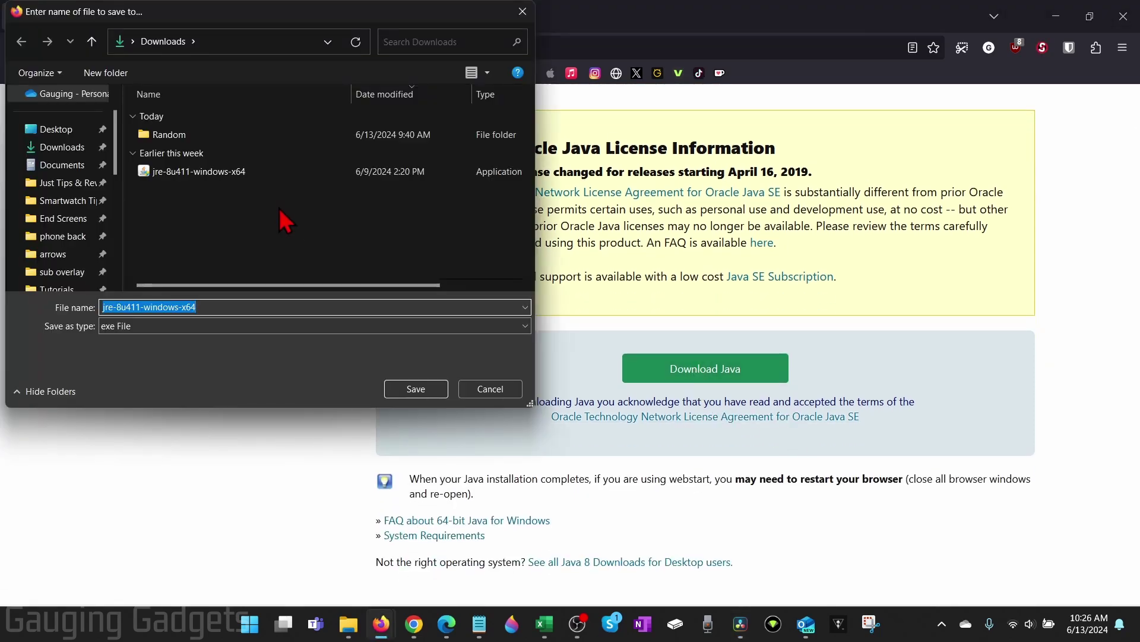
left_click(404, 391)
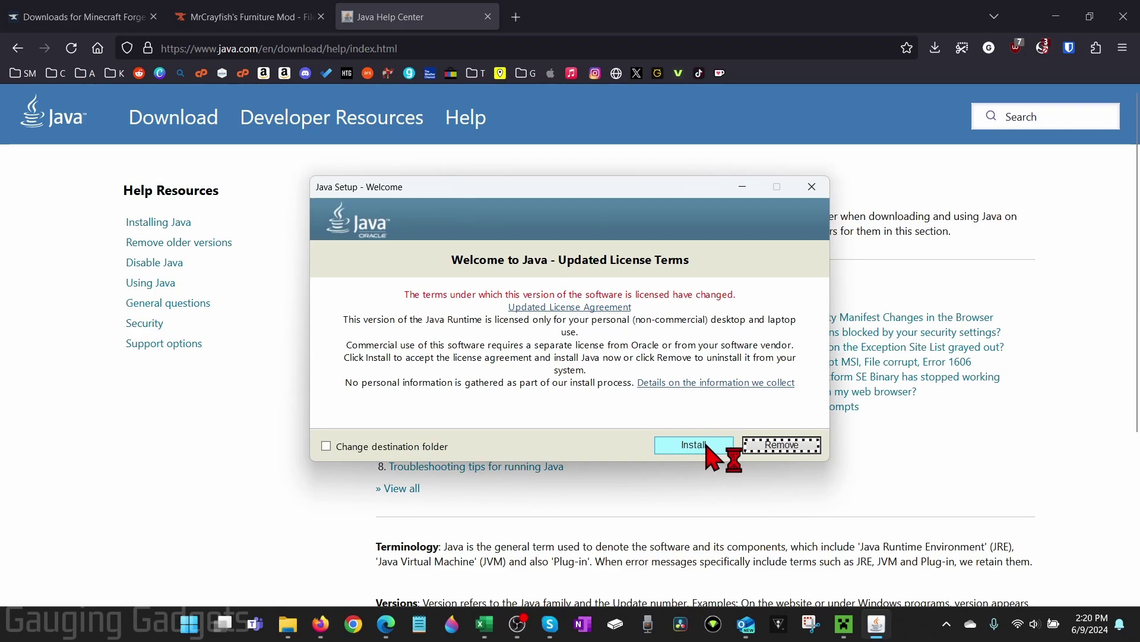
left_click(694, 445)
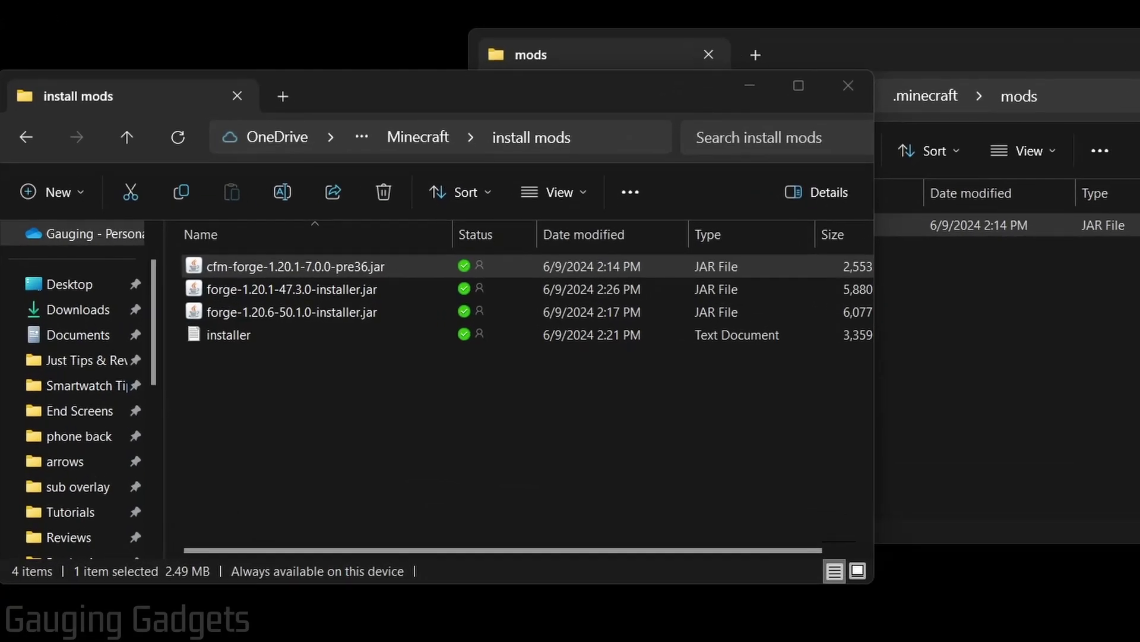
Run forge-1.20.1-47.3.0-installer.jar, install the Forge client in the default .minecraft folder and close the installer
double_click(251, 297)
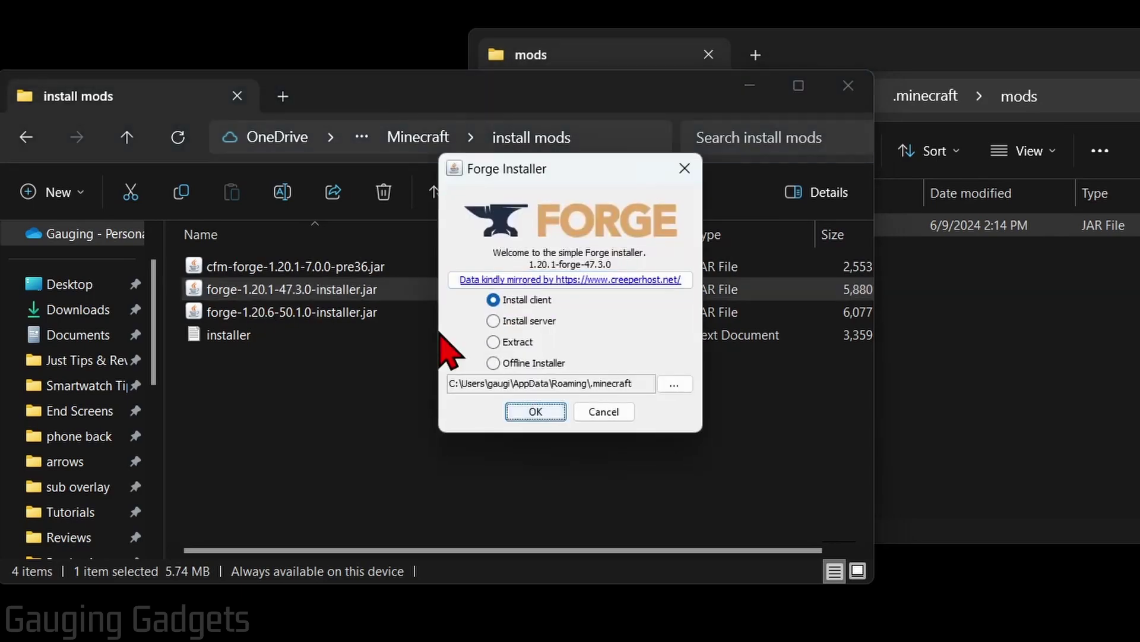
left_click(535, 411)
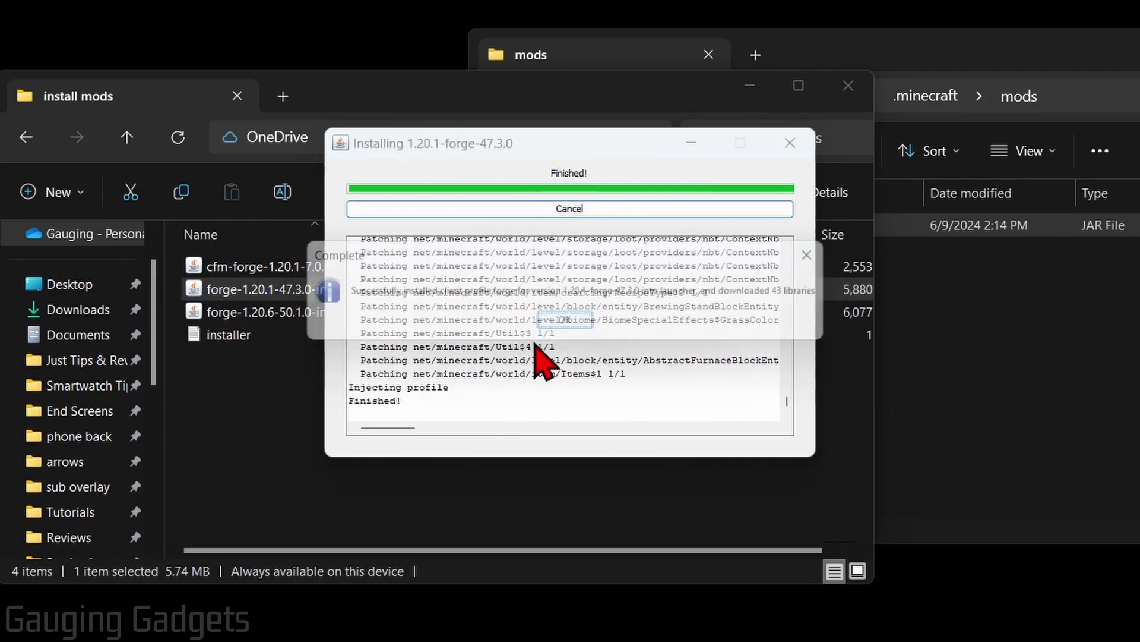
left_click(570, 325)
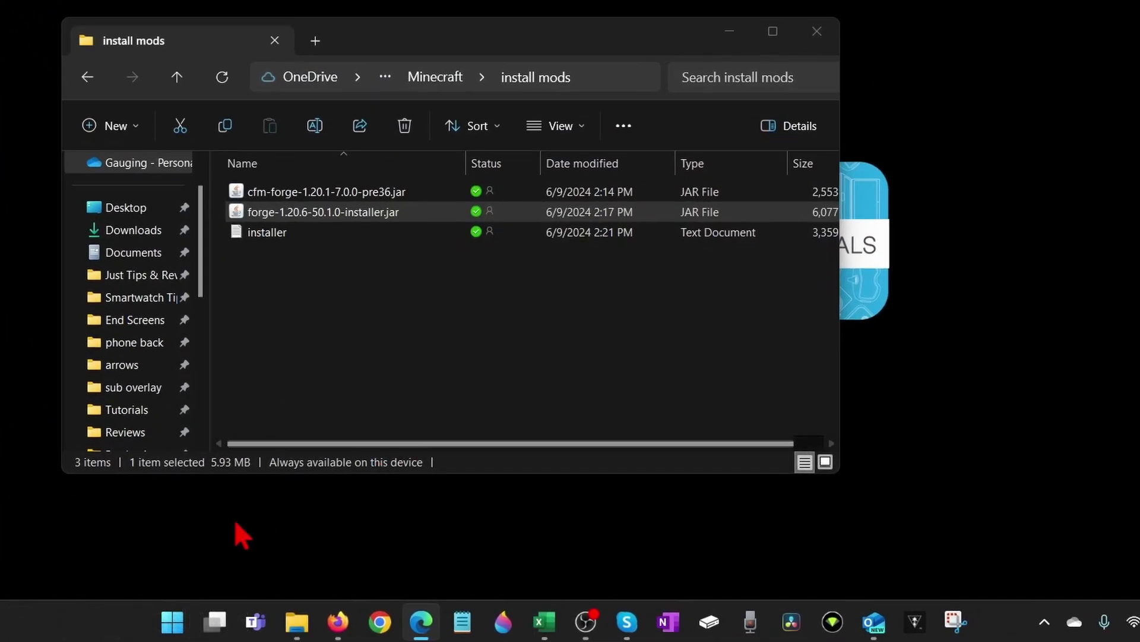
Open the Windows Run dialog and use %appdata% to open the Roaming folder that contains .minecraft
left_click(166, 627)
type("run")
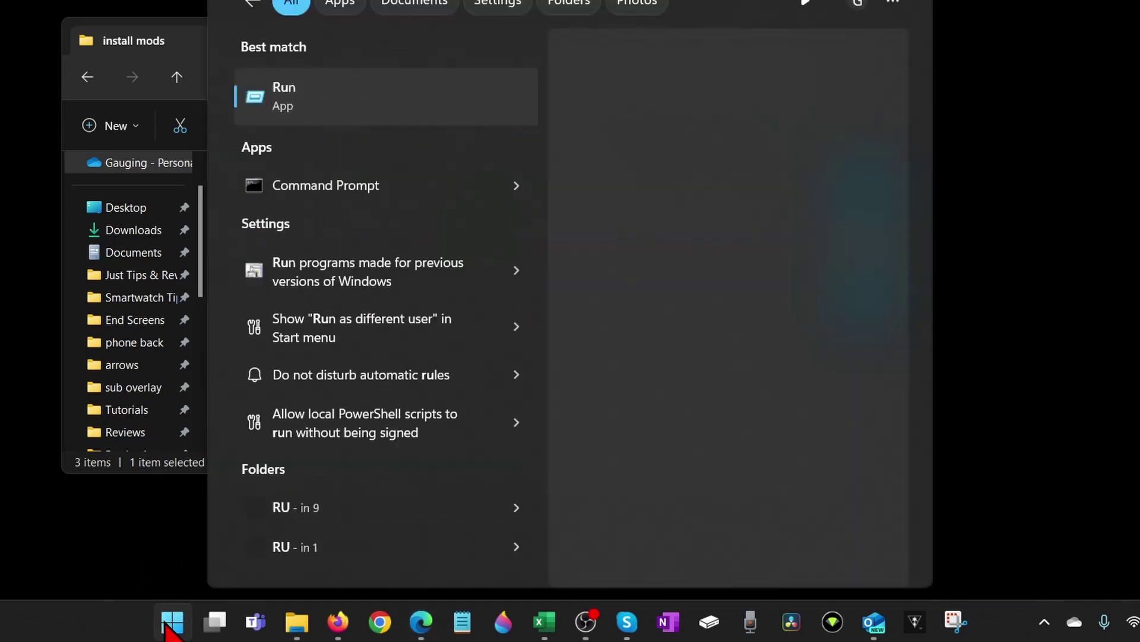
left_click(311, 94)
left_click(35, 564)
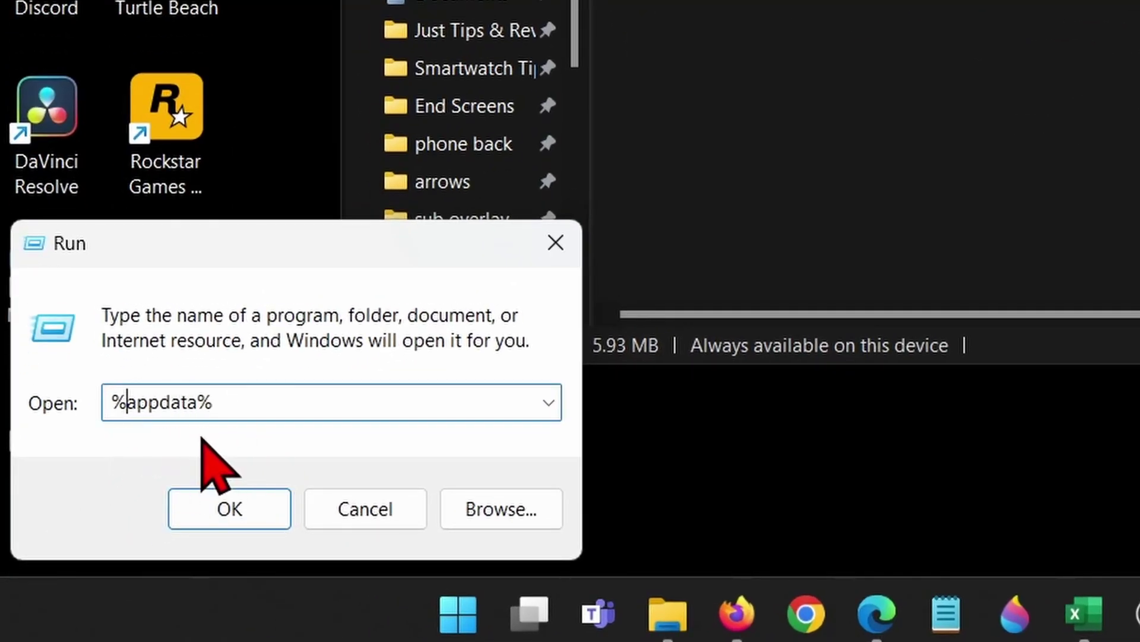
left_click(227, 510)
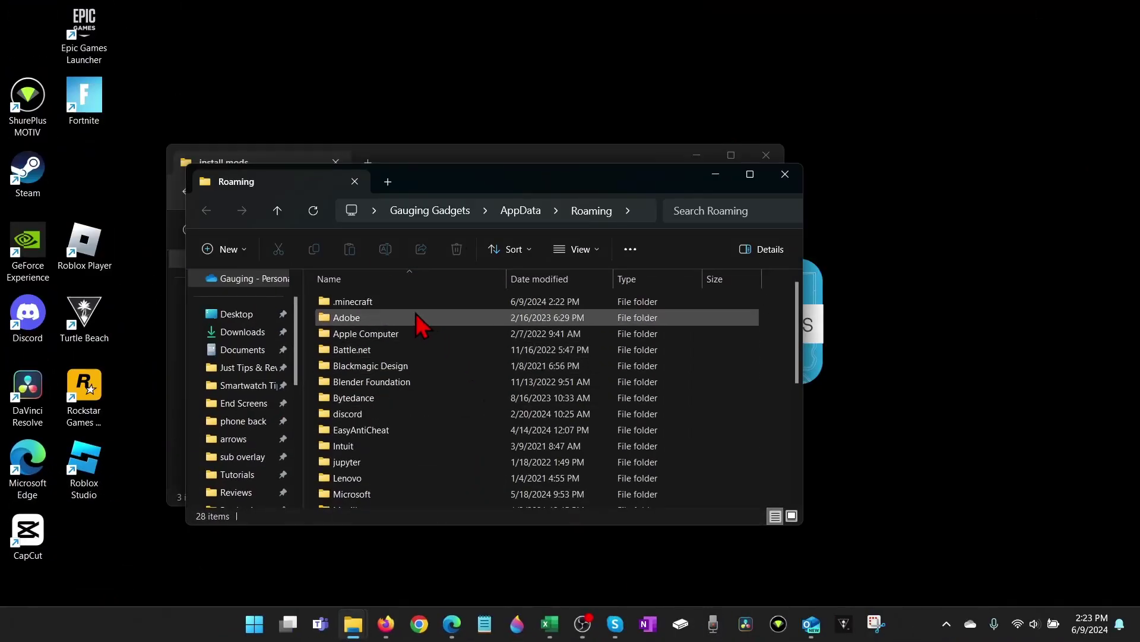
mouse_move(368, 309)
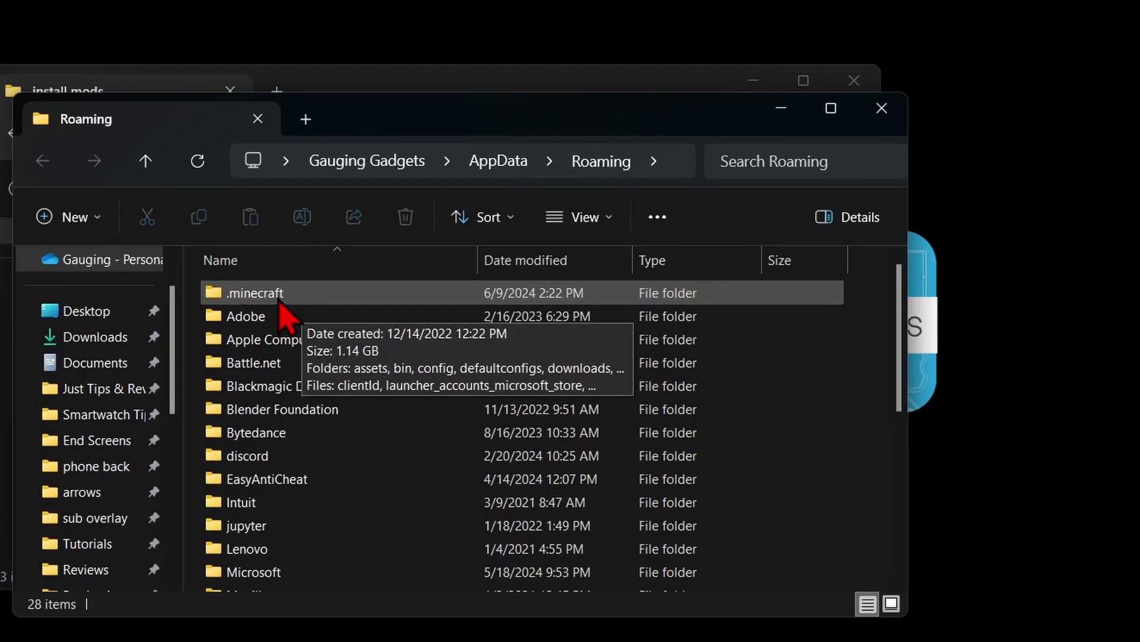
Open the mods folder inside .minecraft and place its window beside the install mods folder window
double_click(278, 297)
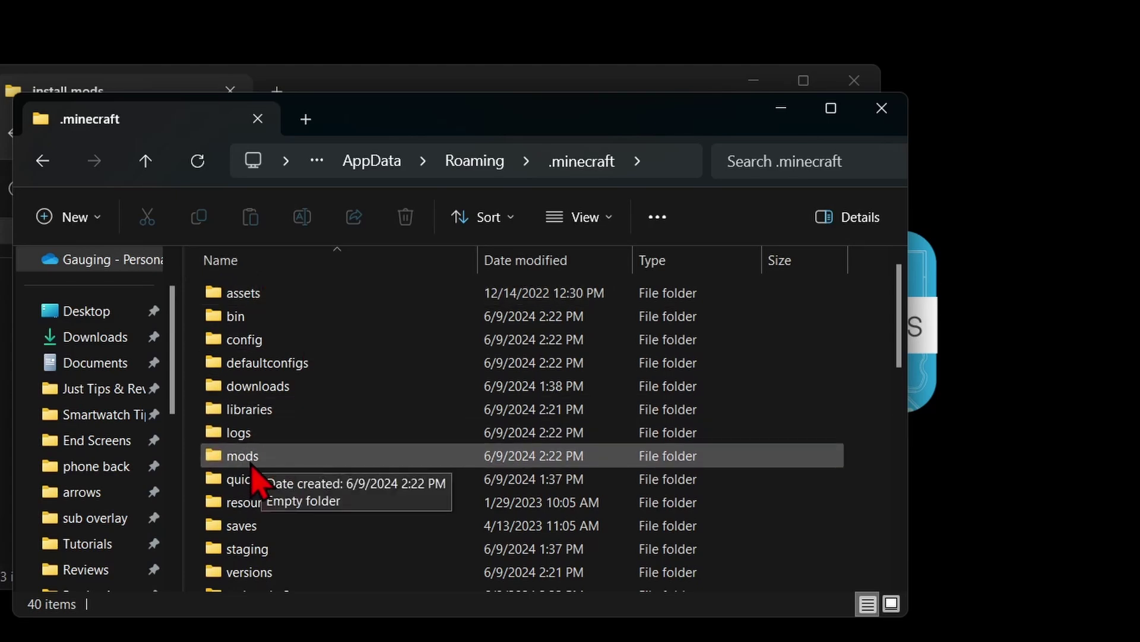
left_click(261, 458)
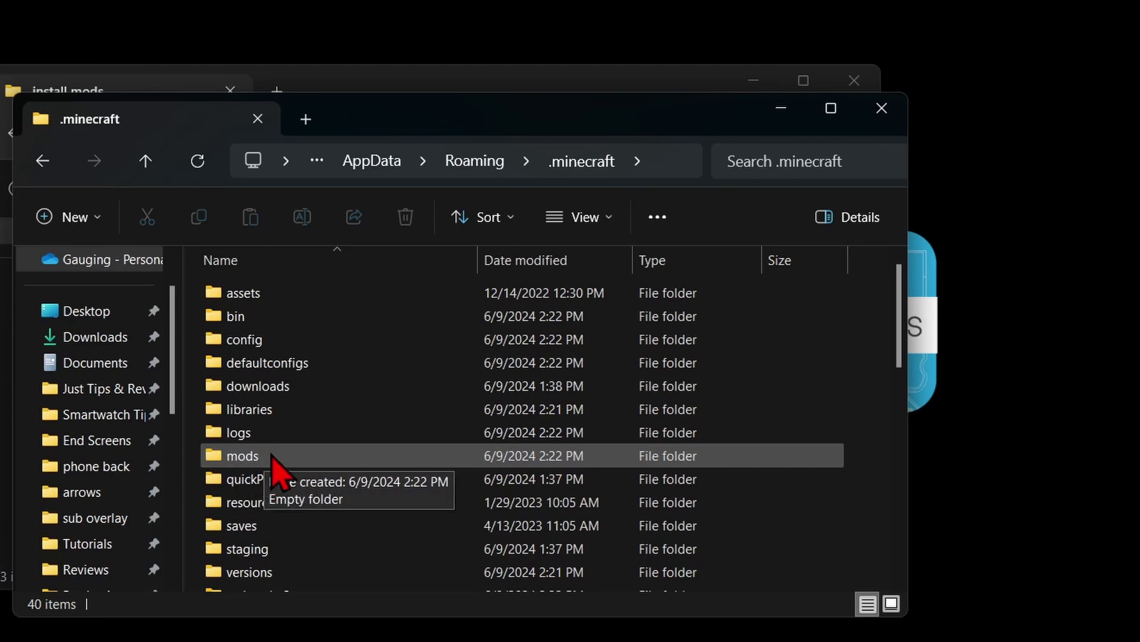
double_click(271, 456)
left_click_drag(347, 124, 802, 54)
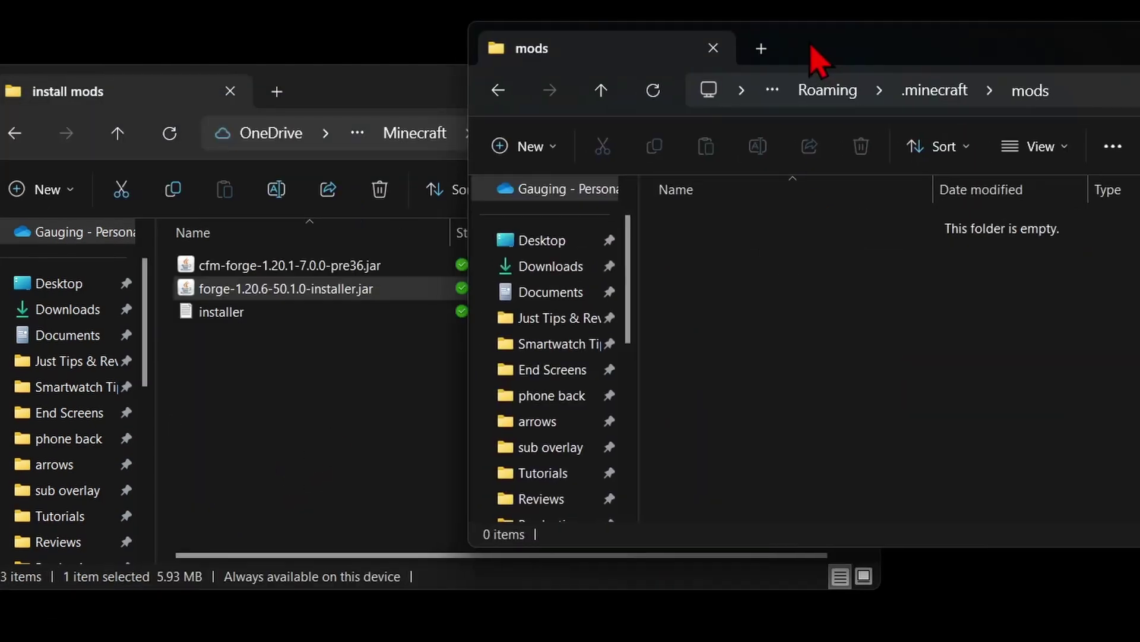
Copy cfm-forge-1.20.1-7.0.0-pre36.jar from the install mods folder into the .minecraft mods folder
left_click(234, 389)
left_click_drag(214, 265, 1087, 347)
left_click(1087, 350)
key("ctrl+v")
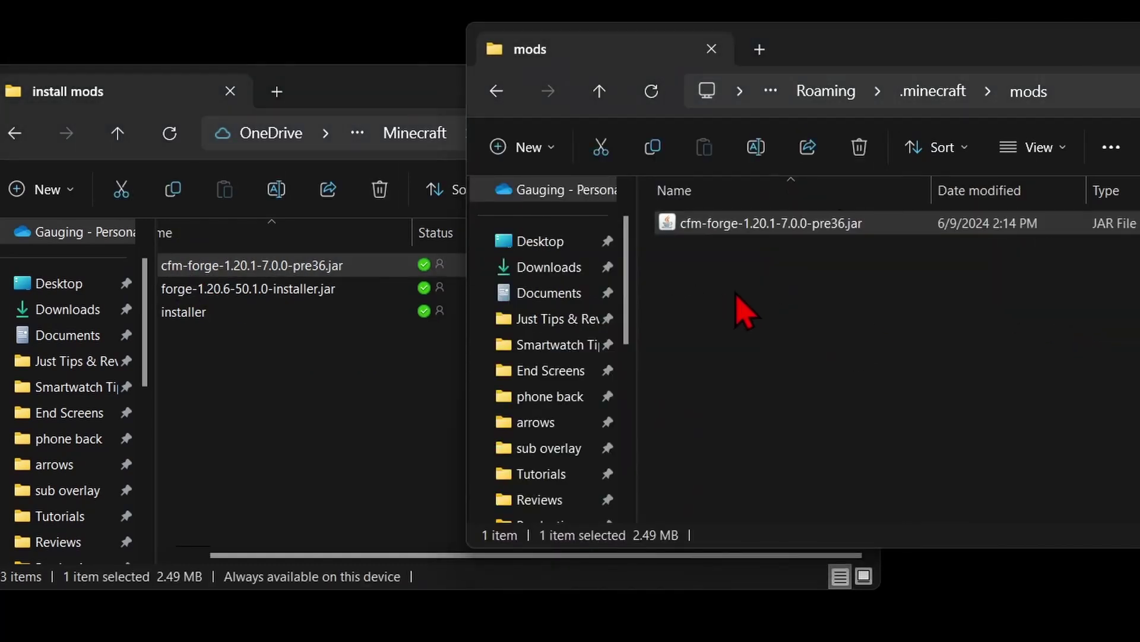
Open Minecraft Launcher and play the forge 1.20.1-forge-47.3.0 installation, accepting the risks and turning off further warnings for it
key("super")
type("minecraft")
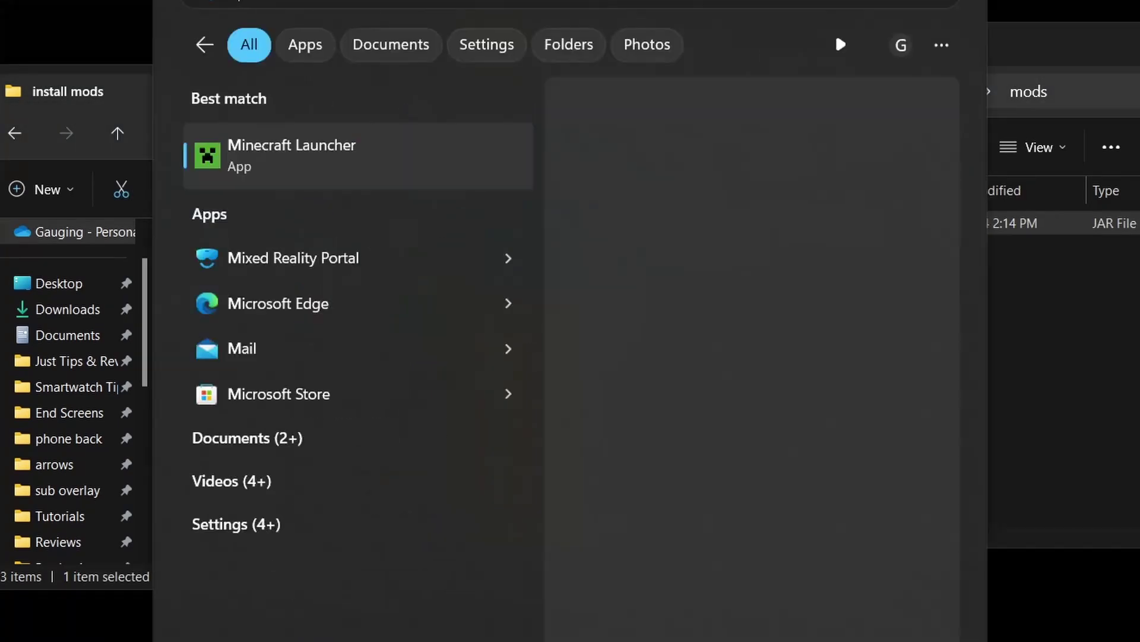
key("Return")
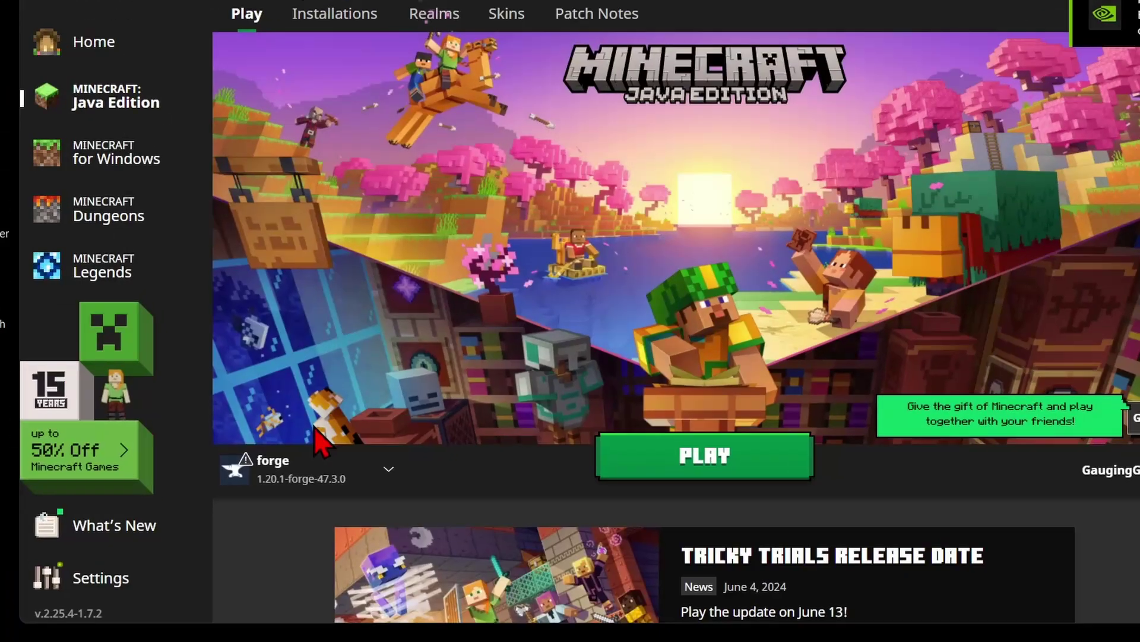
left_click(318, 482)
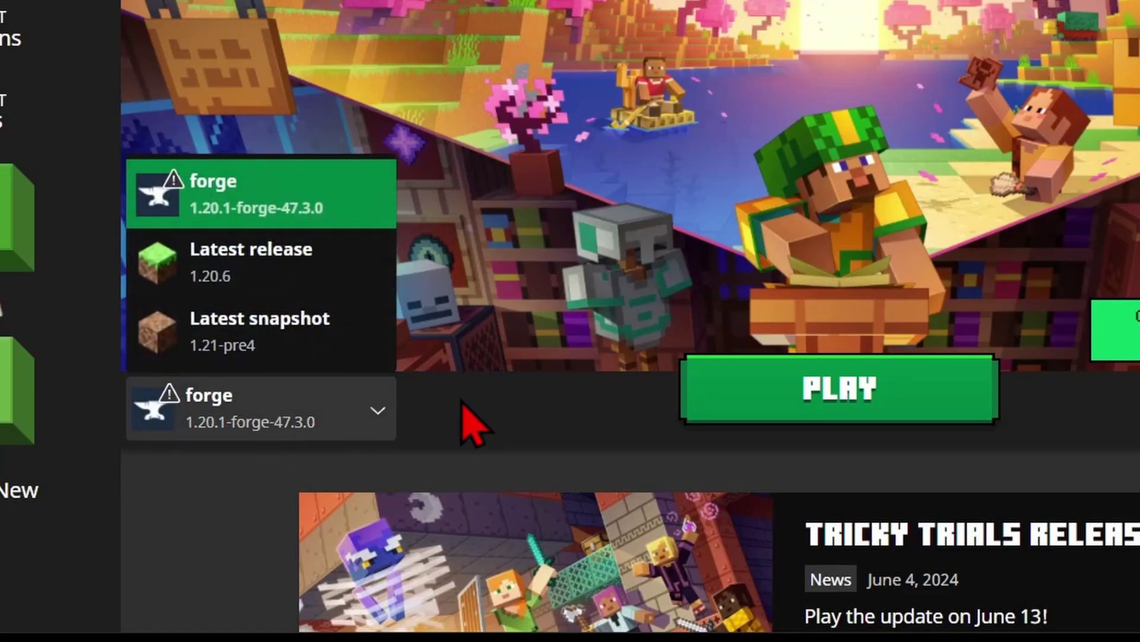
left_click(831, 401)
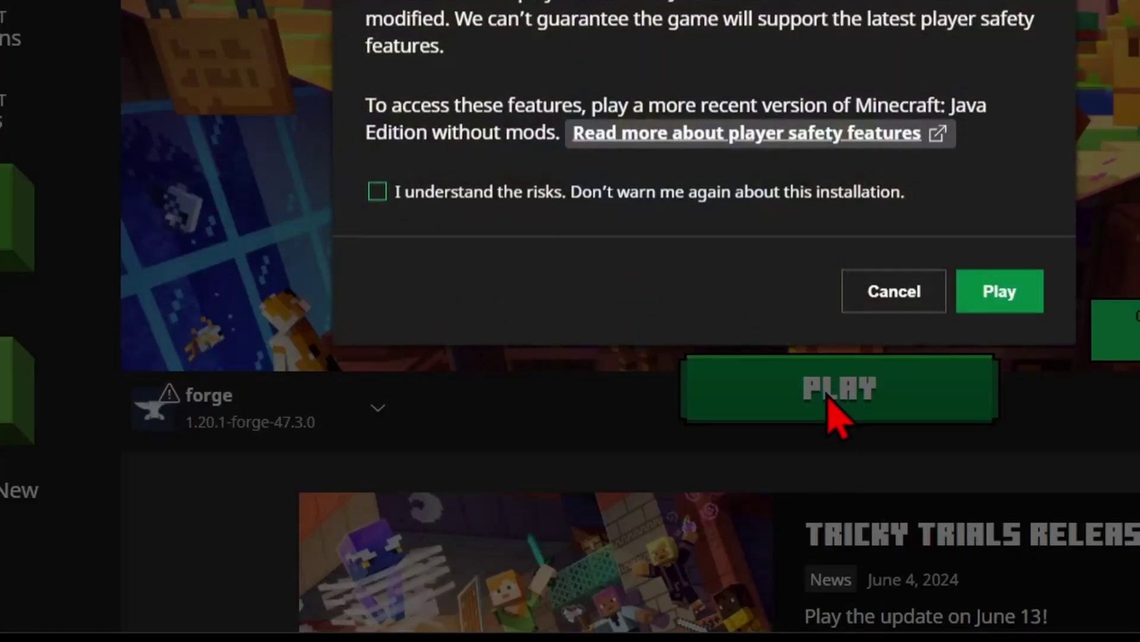
left_click(499, 191)
left_click(1000, 290)
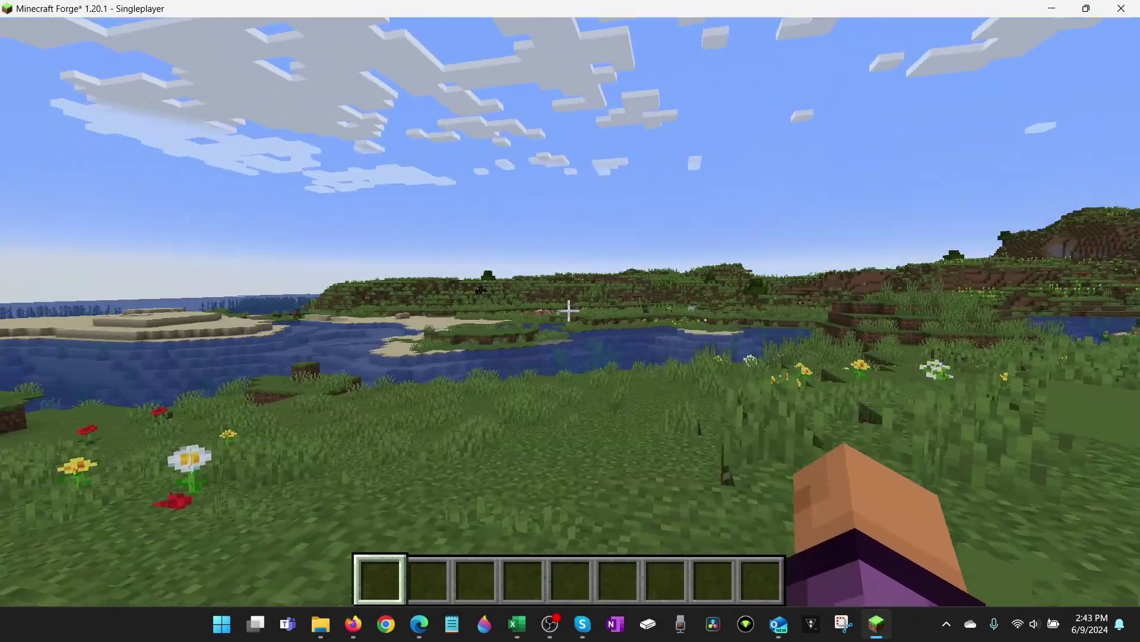
Examine the MrCrayfish's Furniture Mod items on the second page of the creative inventory in the singleplayer world
key("e")
left_click(777, 56)
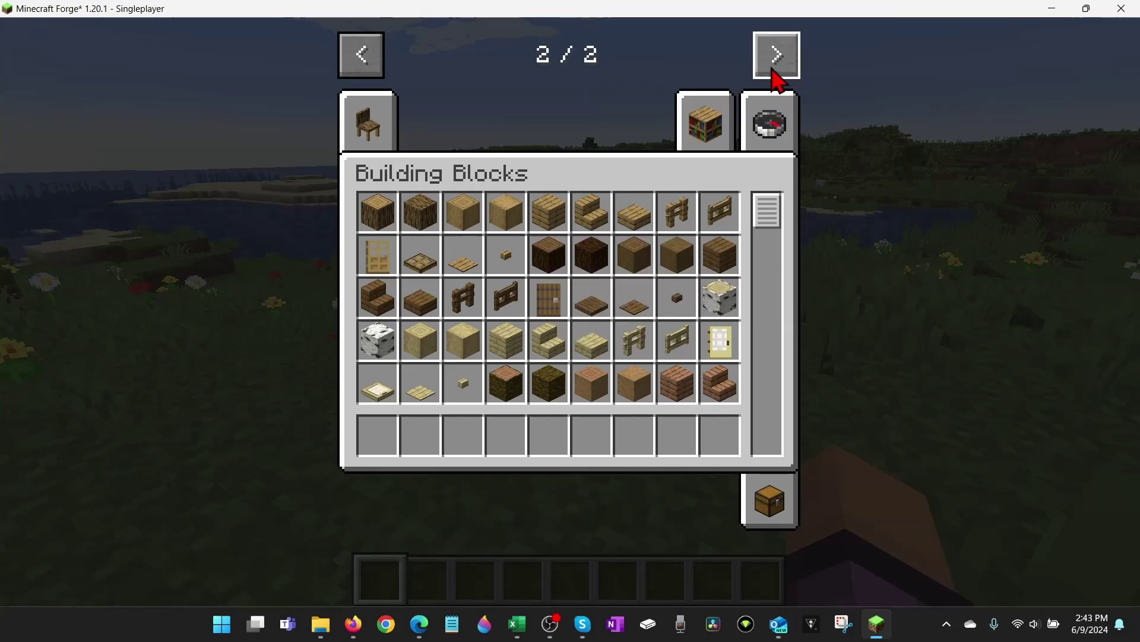
left_click(358, 136)
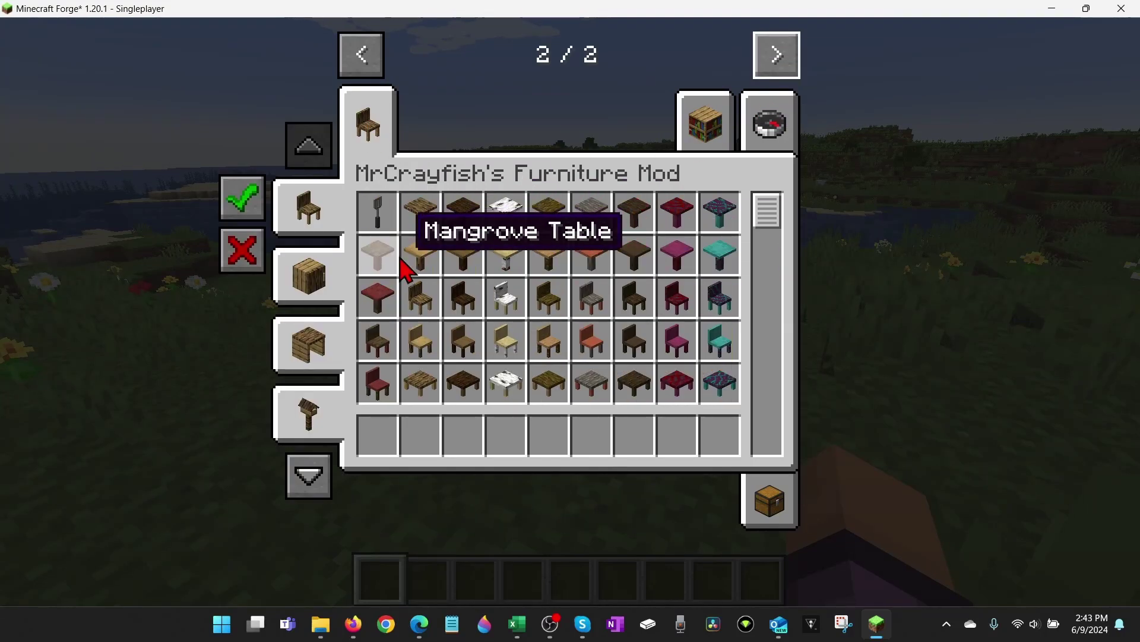